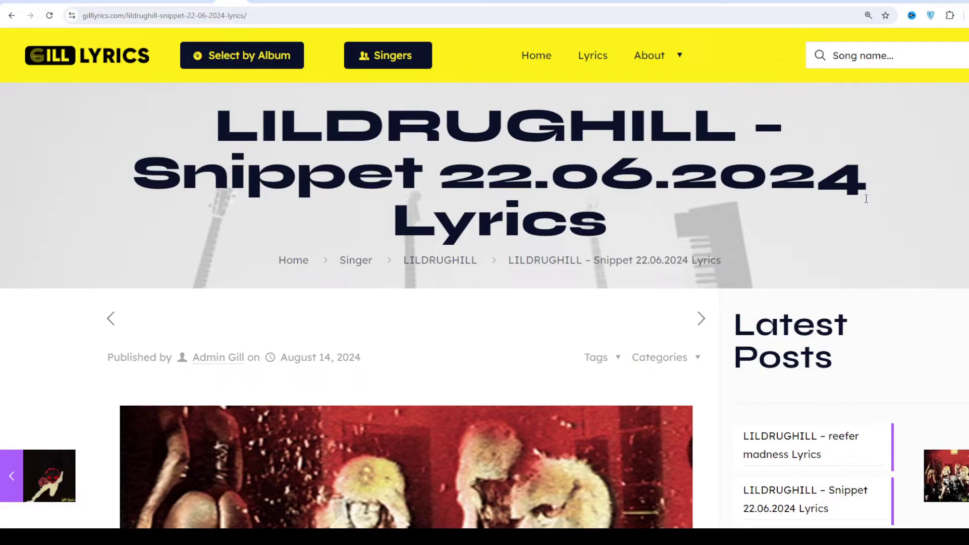
scroll(866, 200, down, 2)
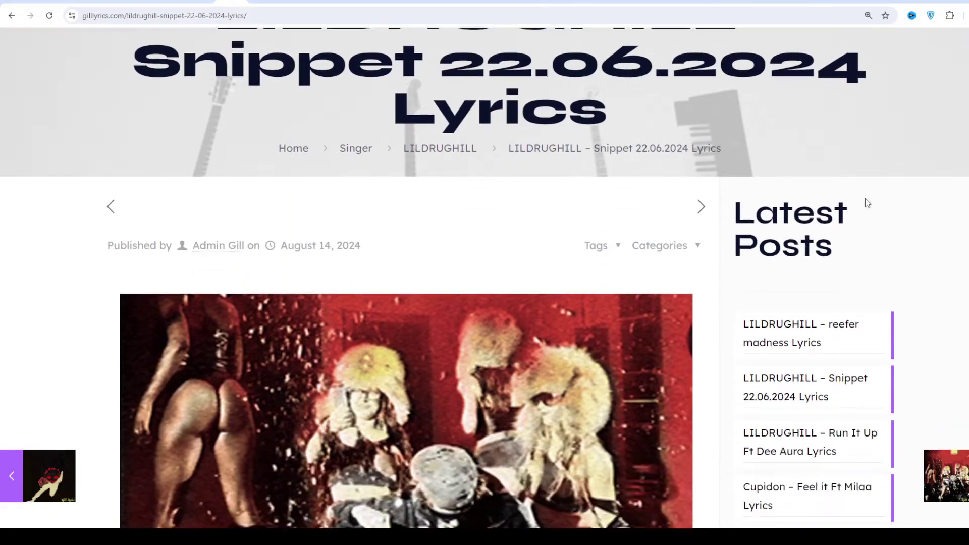
scroll(867, 204, down, 4)
scroll(867, 203, down, 2)
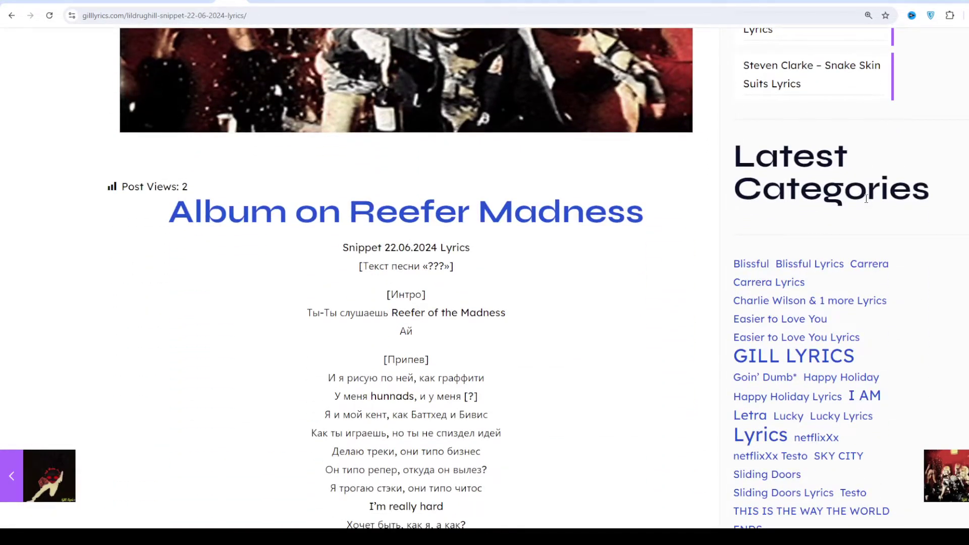
scroll(866, 199, down, 1)
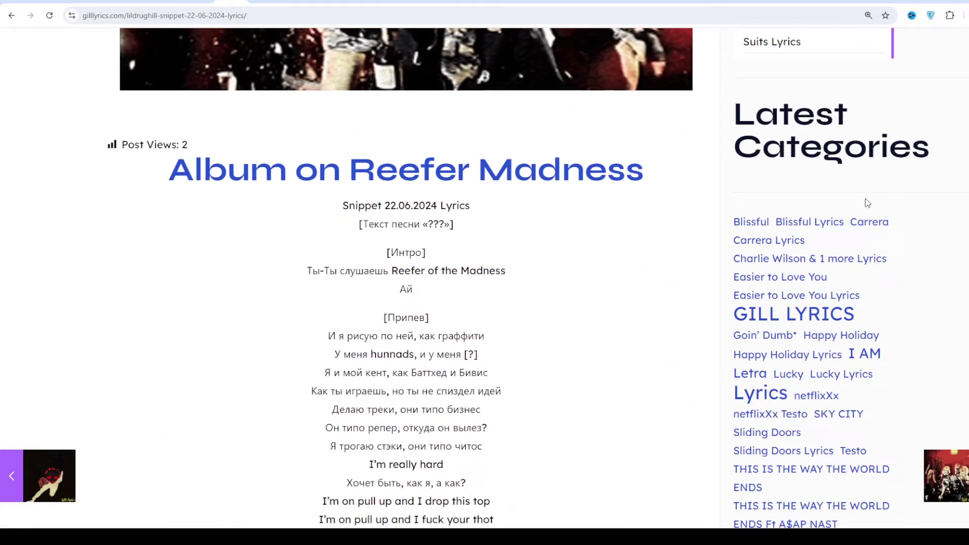
scroll(867, 203, down, 1)
scroll(866, 202, down, 1)
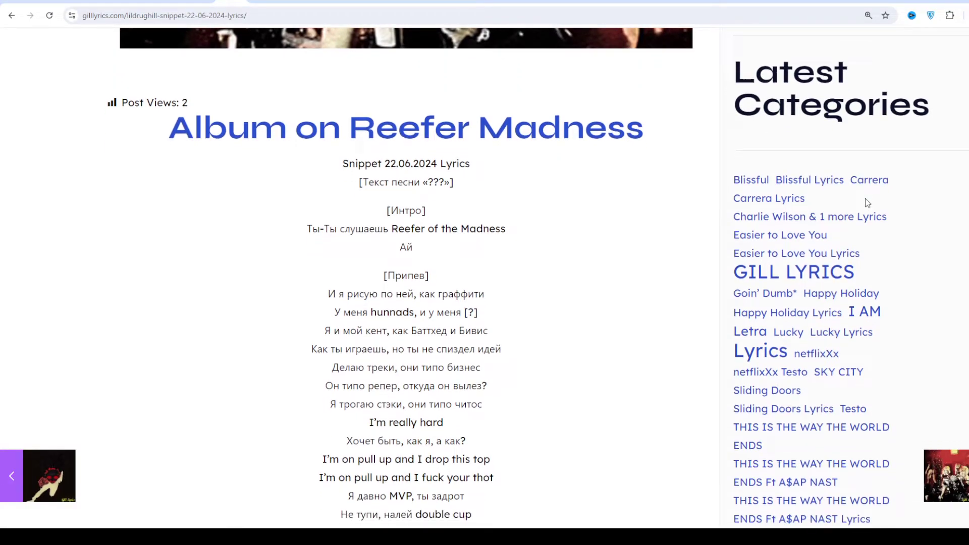
scroll(866, 203, down, 1)
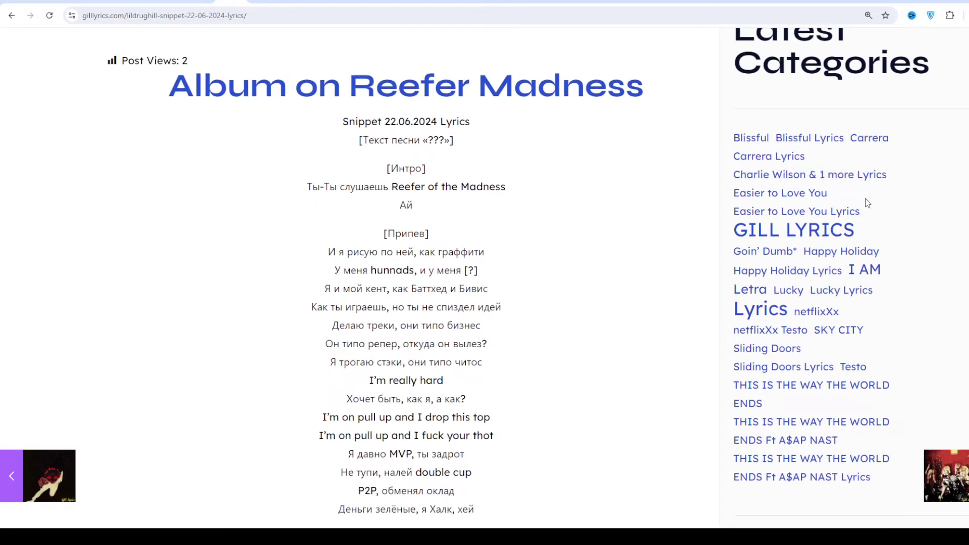
scroll(866, 203, down, 1)
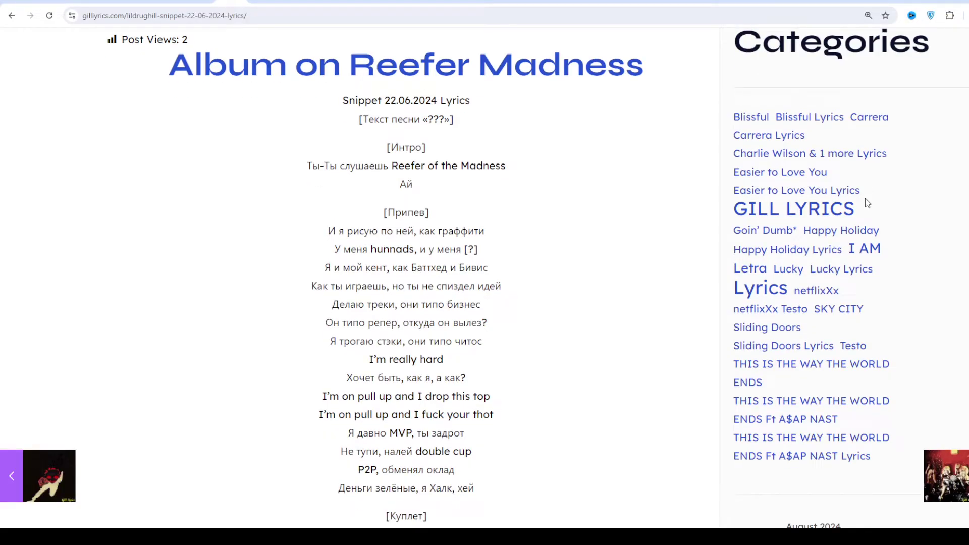
scroll(867, 203, down, 1)
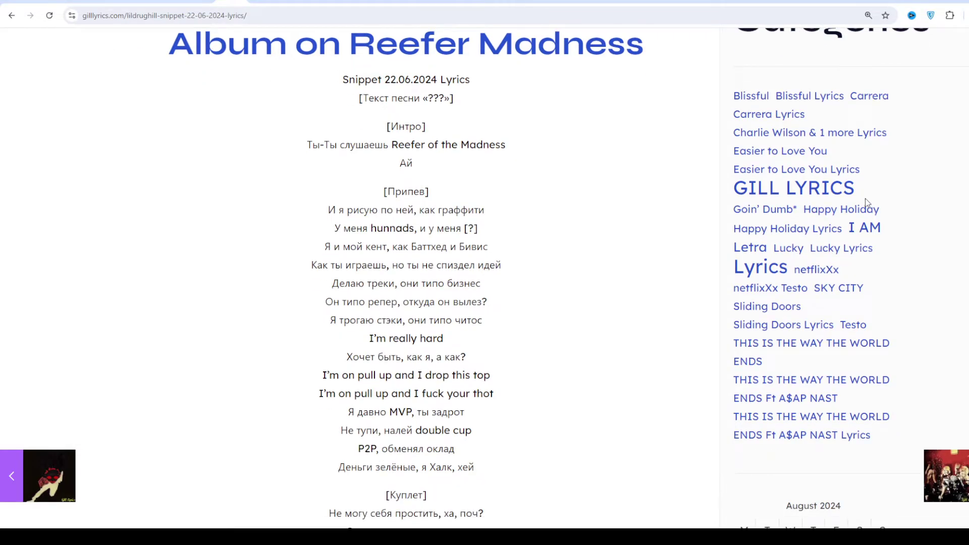
scroll(866, 203, down, 1)
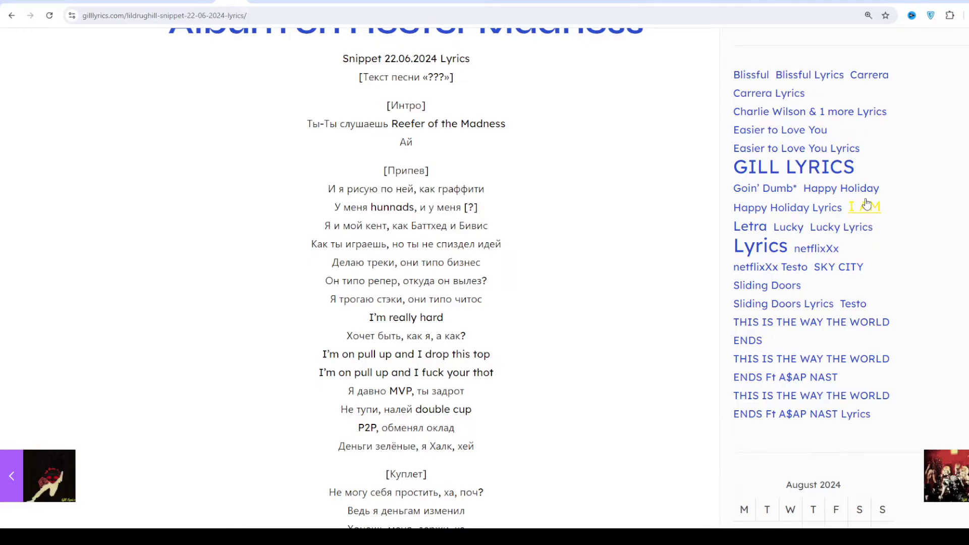
scroll(866, 204, down, 1)
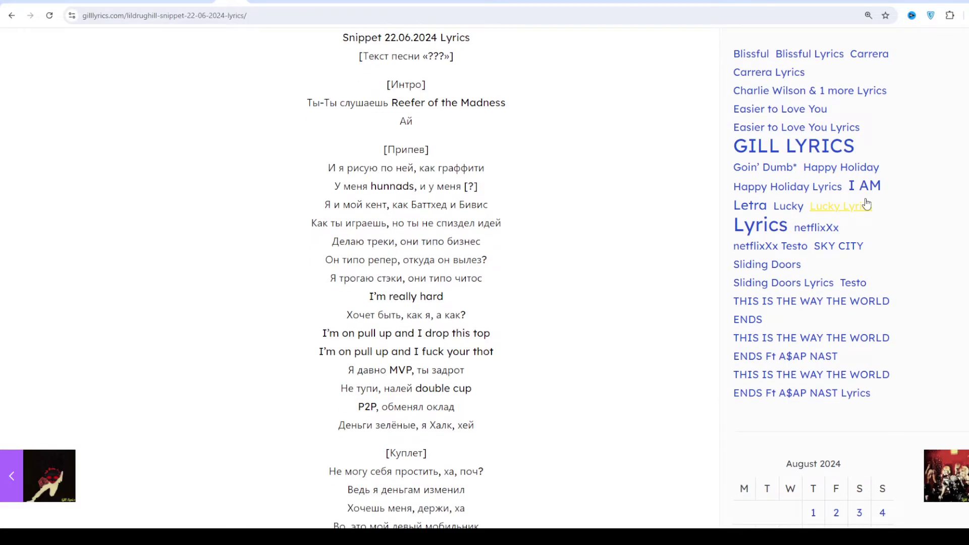
scroll(866, 205, down, 1)
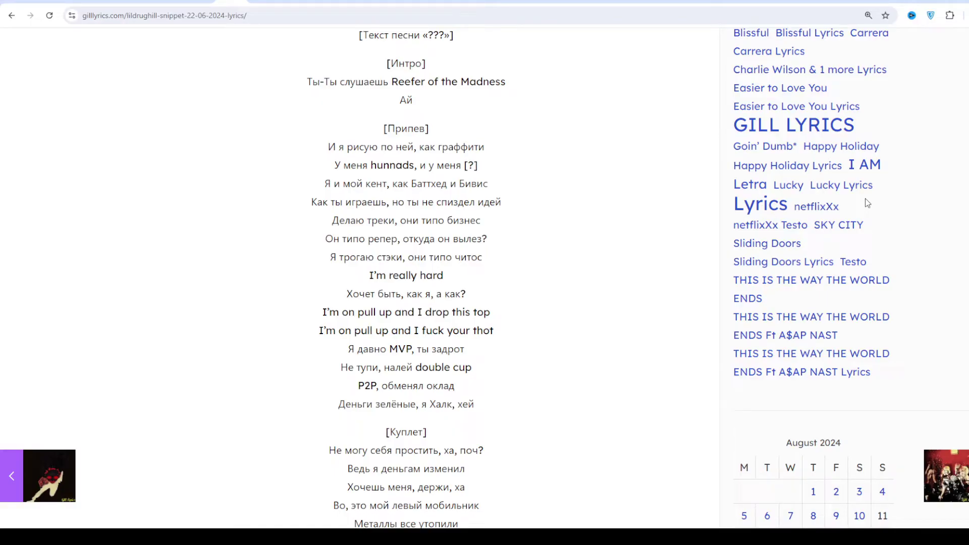
scroll(866, 203, down, 1)
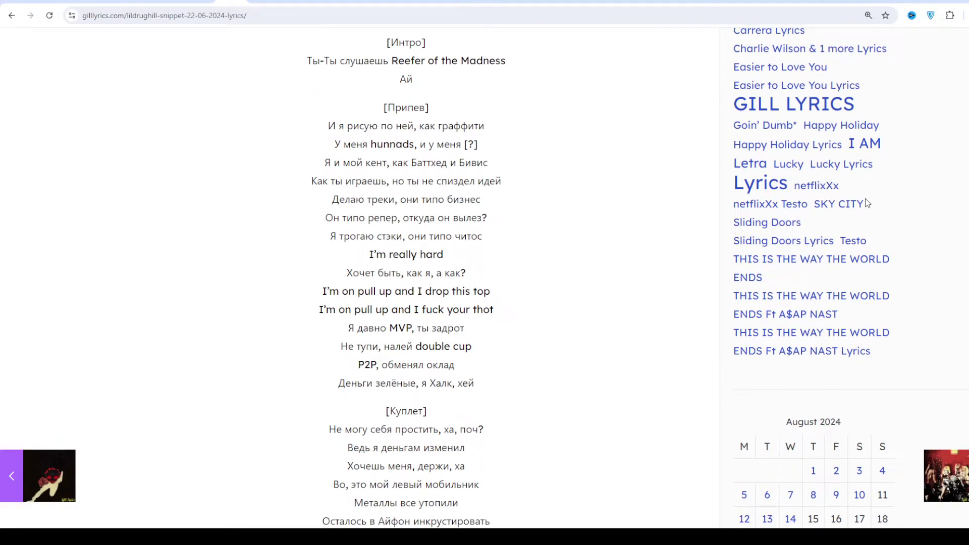
scroll(866, 203, down, 1)
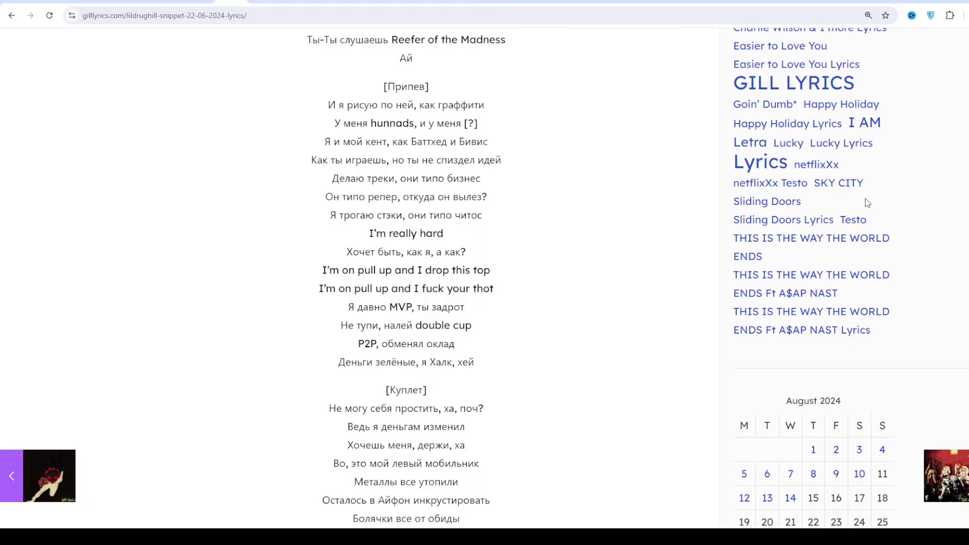
scroll(866, 203, down, 1)
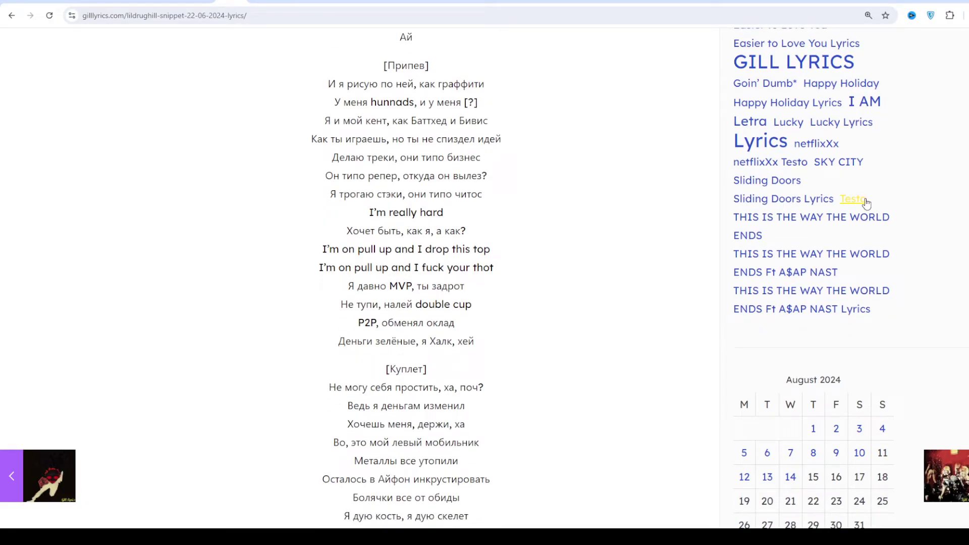
scroll(866, 203, down, 1)
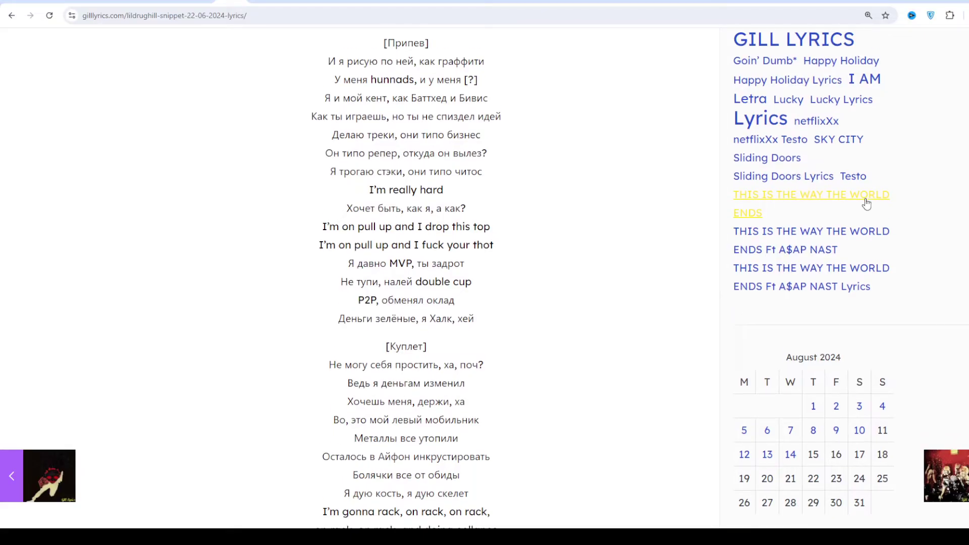
scroll(866, 203, down, 1)
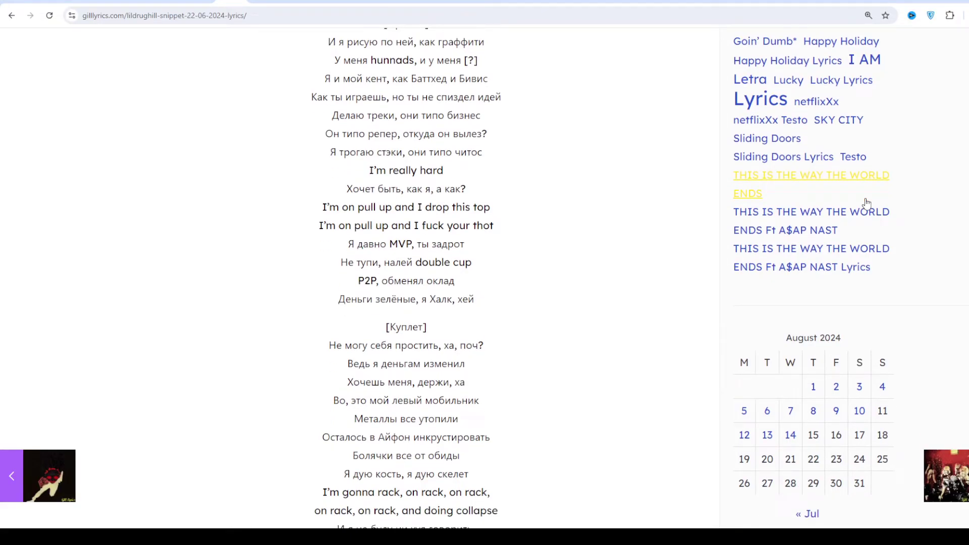
scroll(866, 202, down, 1)
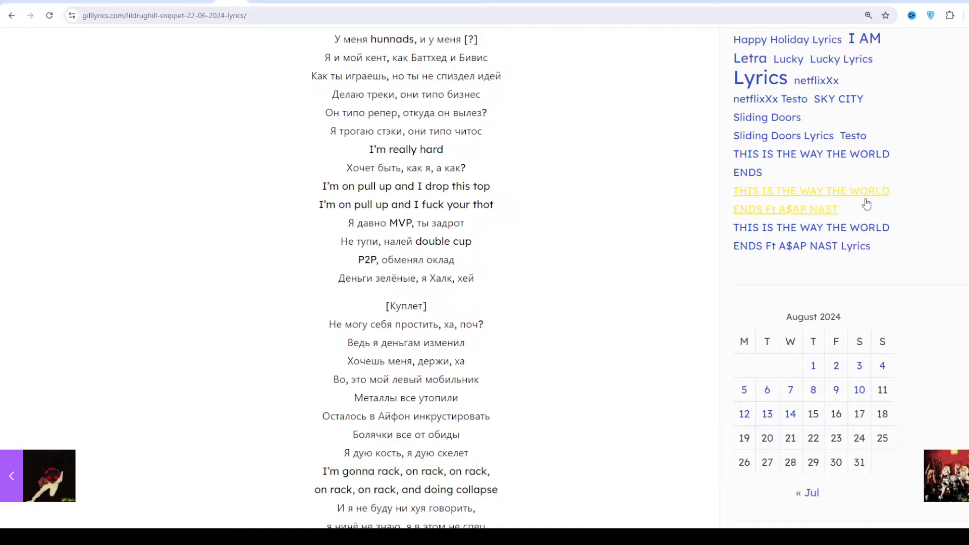
scroll(866, 203, down, 1)
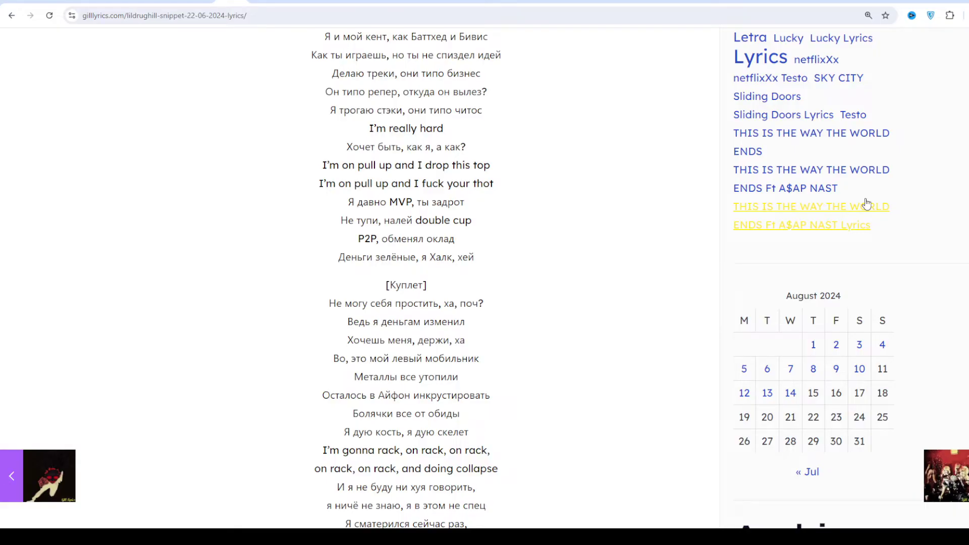
scroll(867, 204, down, 1)
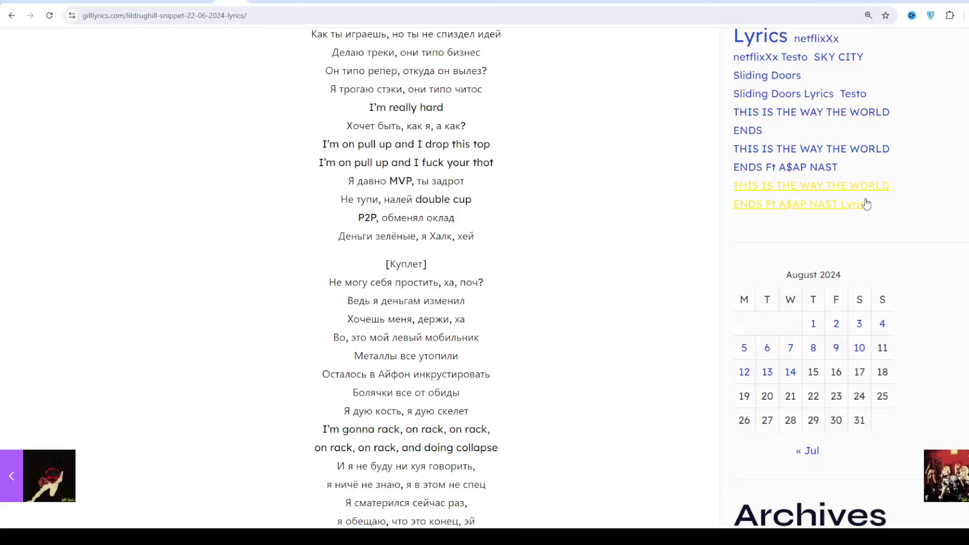
scroll(867, 204, down, 1)
scroll(867, 202, down, 1)
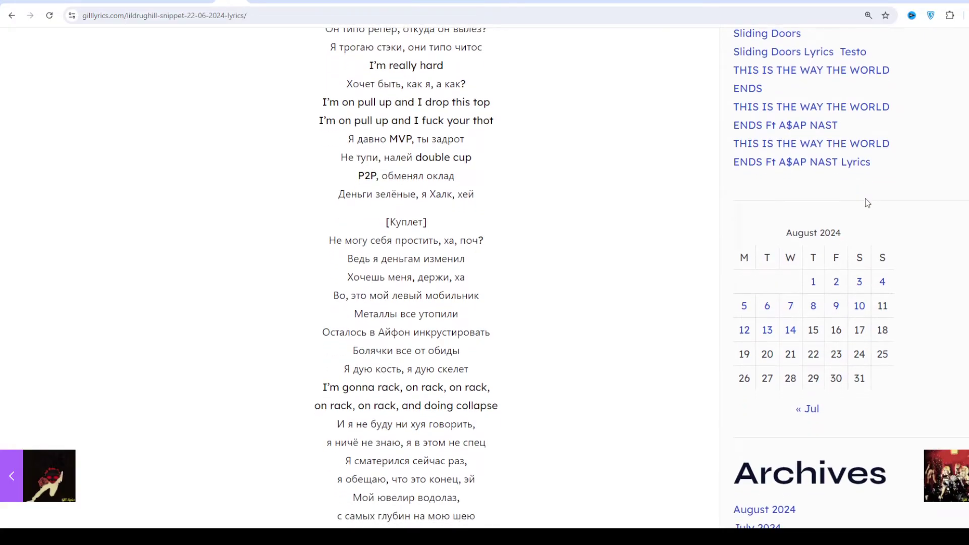
scroll(867, 203, down, 1)
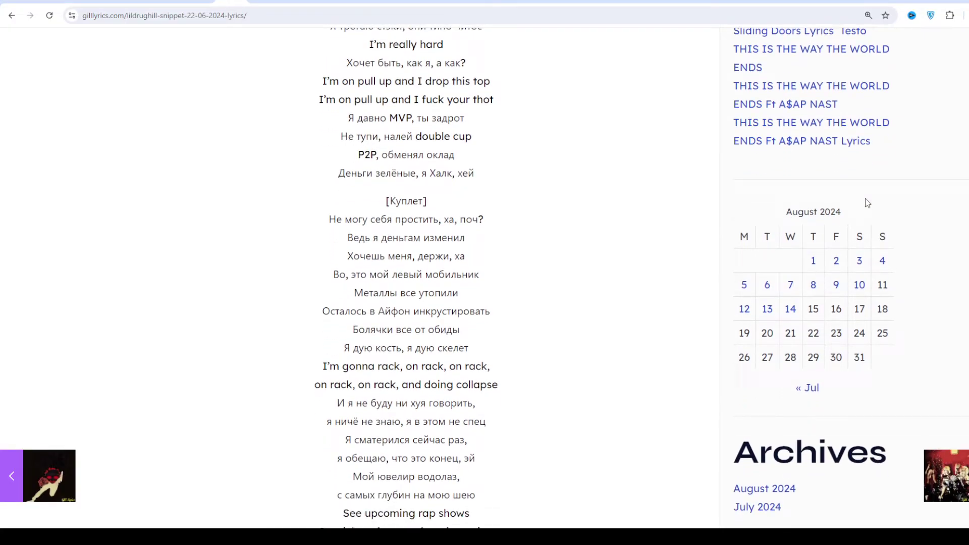
scroll(866, 203, down, 1)
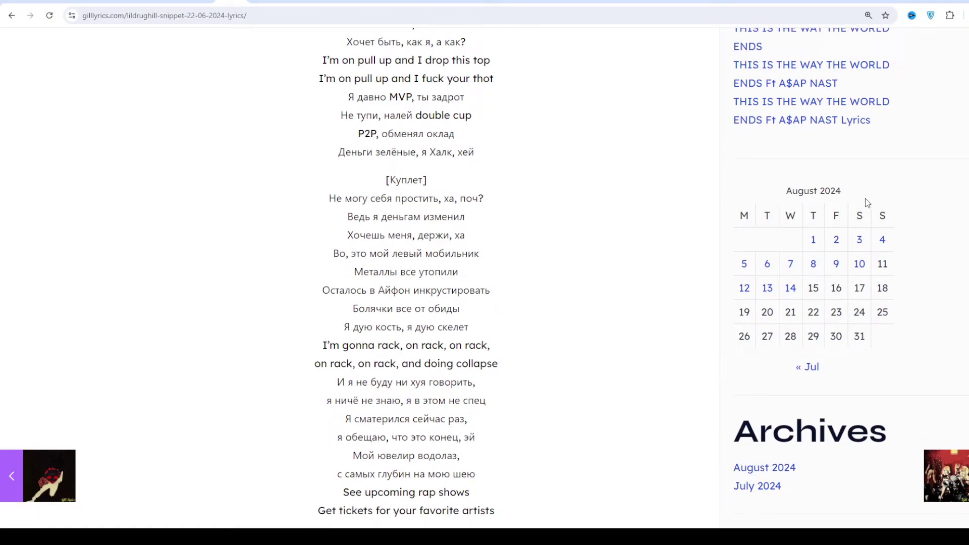
scroll(867, 203, down, 1)
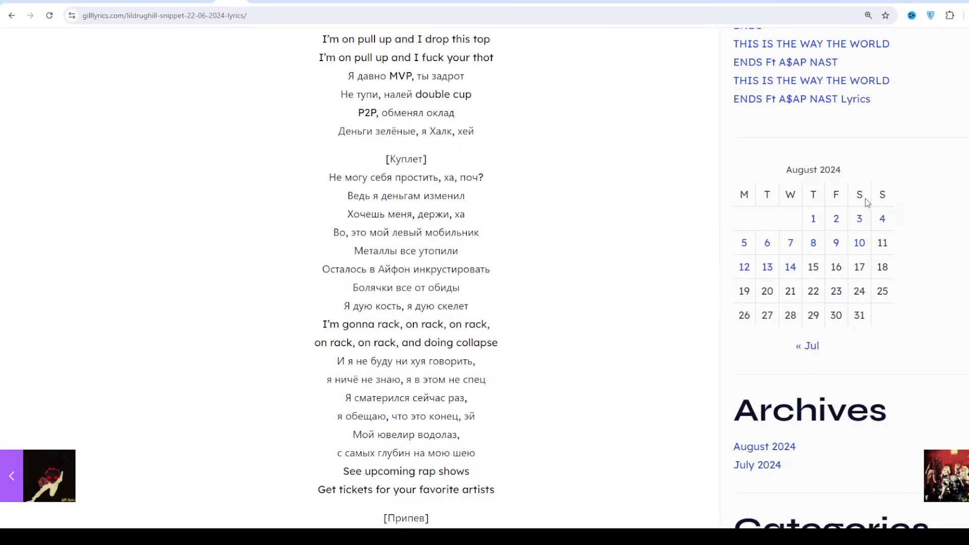
scroll(867, 203, down, 1)
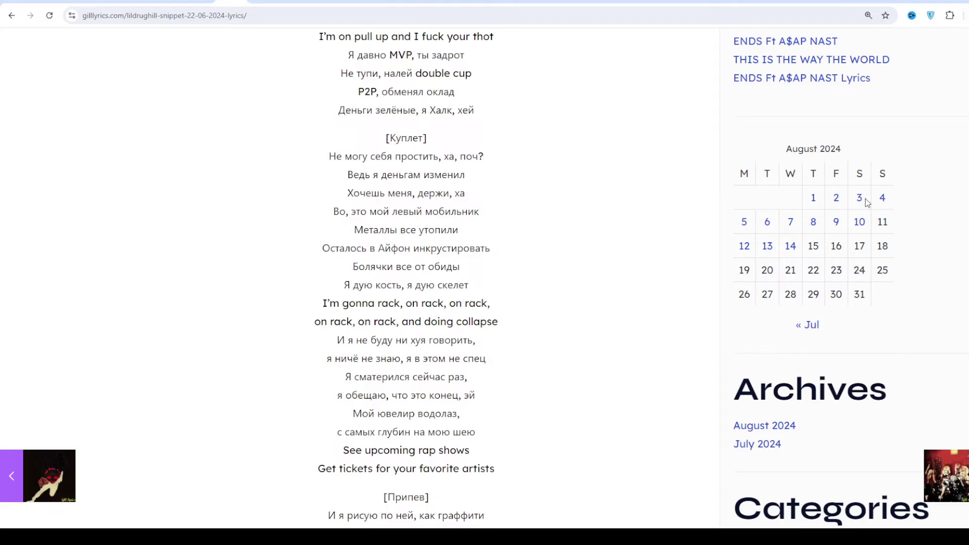
scroll(867, 203, down, 1)
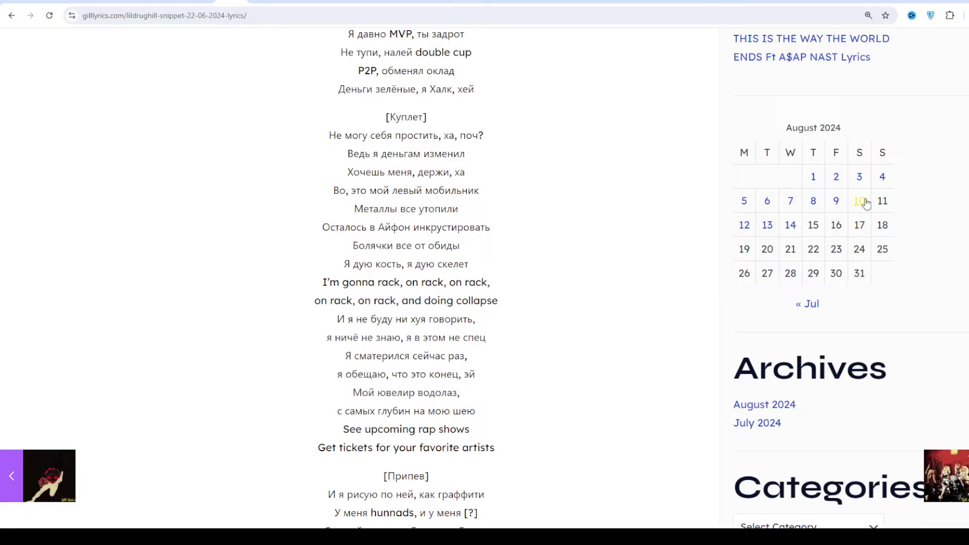
scroll(866, 203, down, 1)
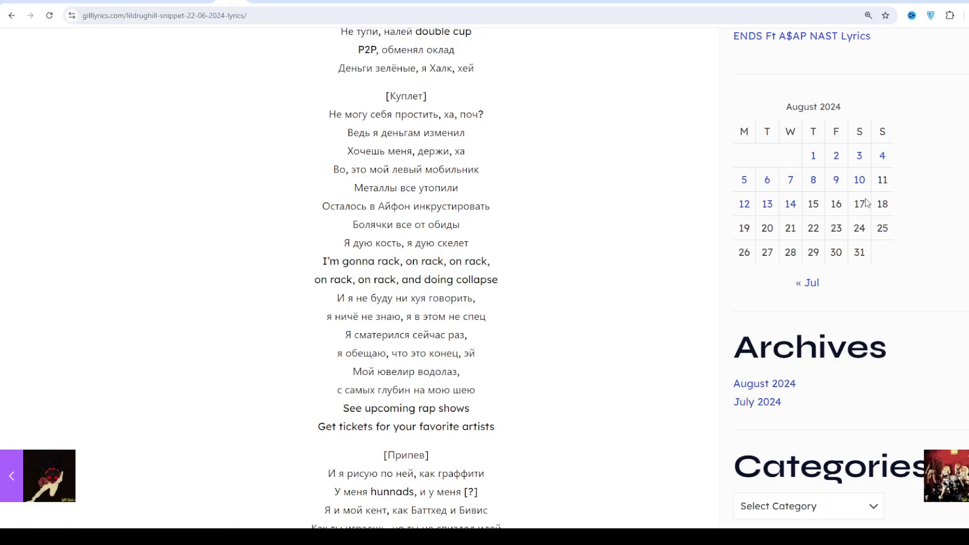
scroll(866, 202, down, 1)
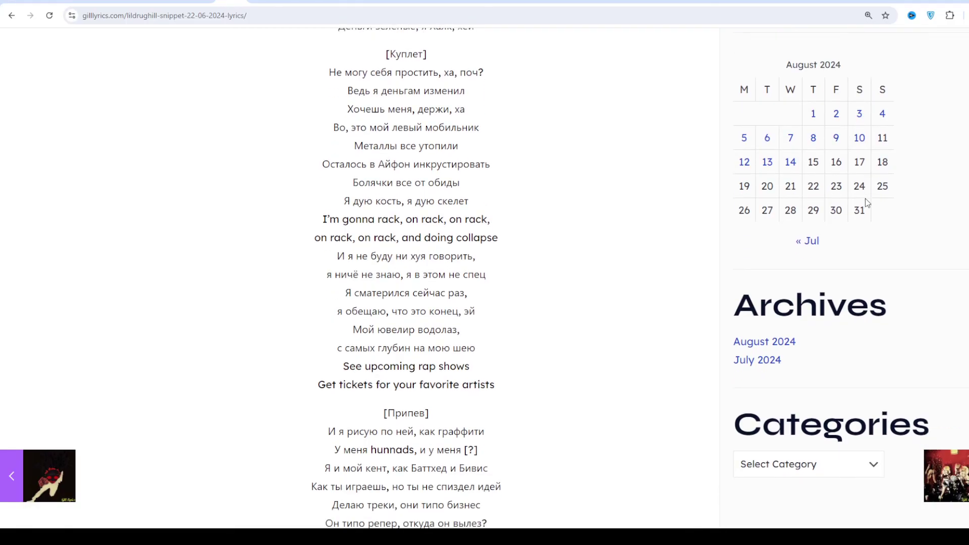